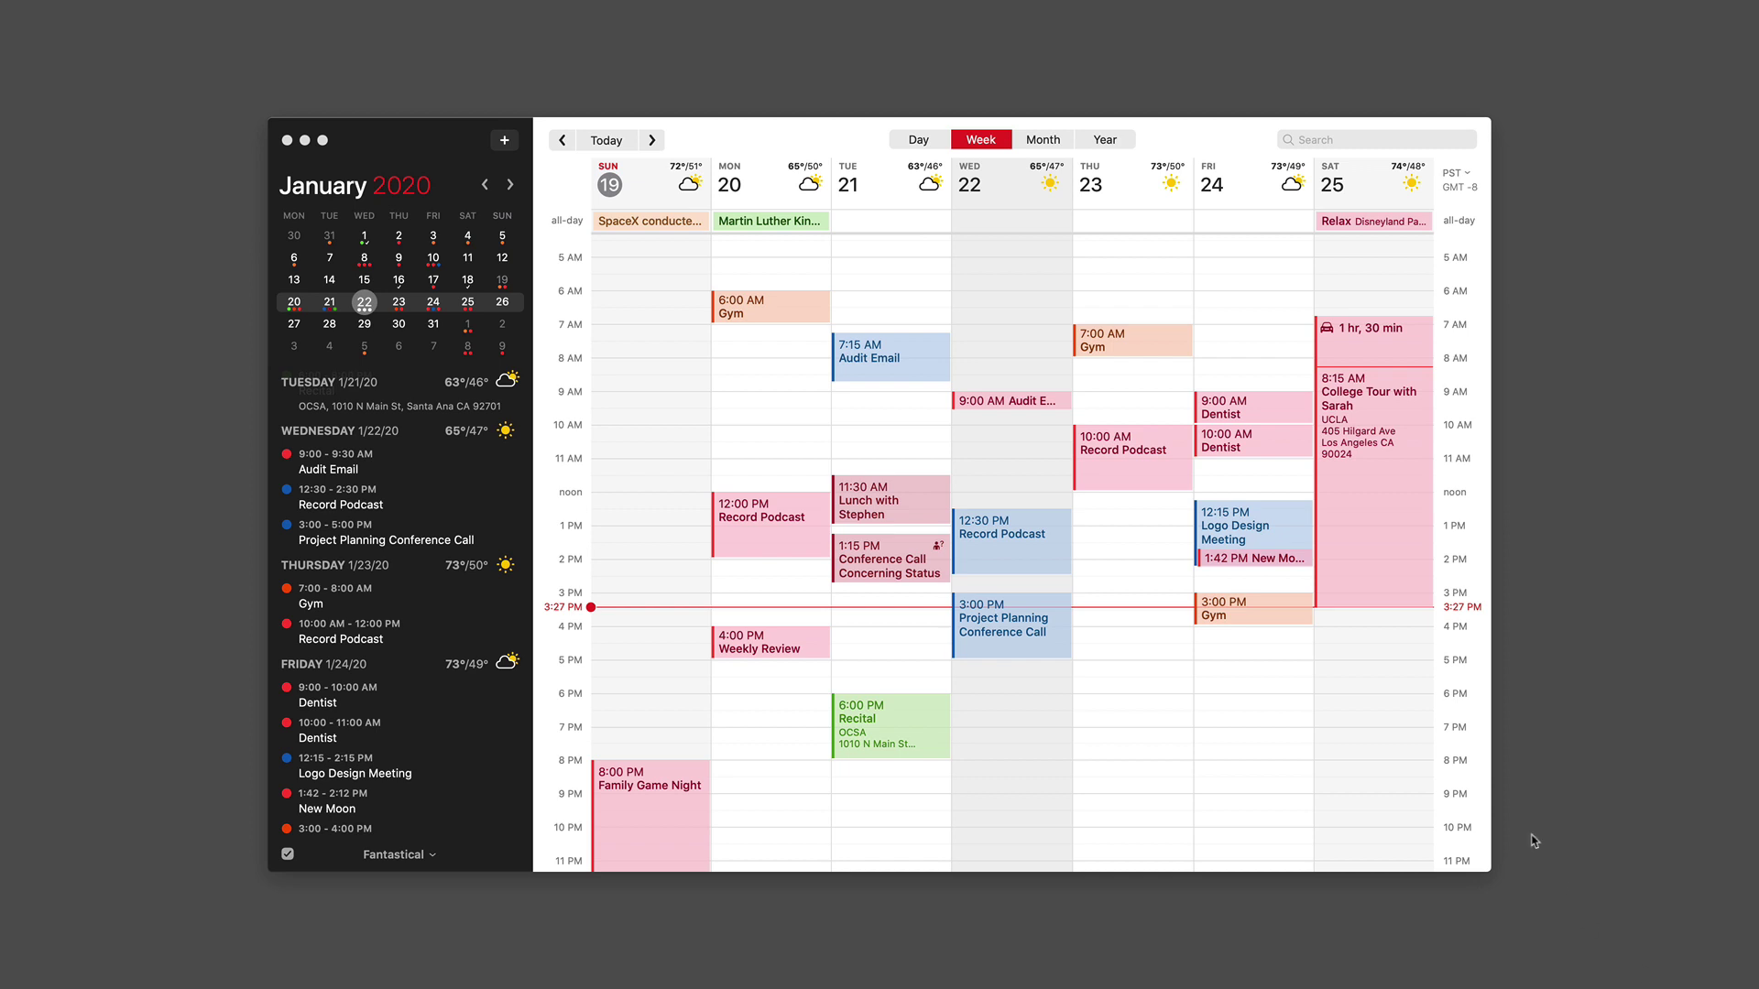
- Review the details of the Friday 9 AM and 10 AM Dentist events
click(1281, 414)
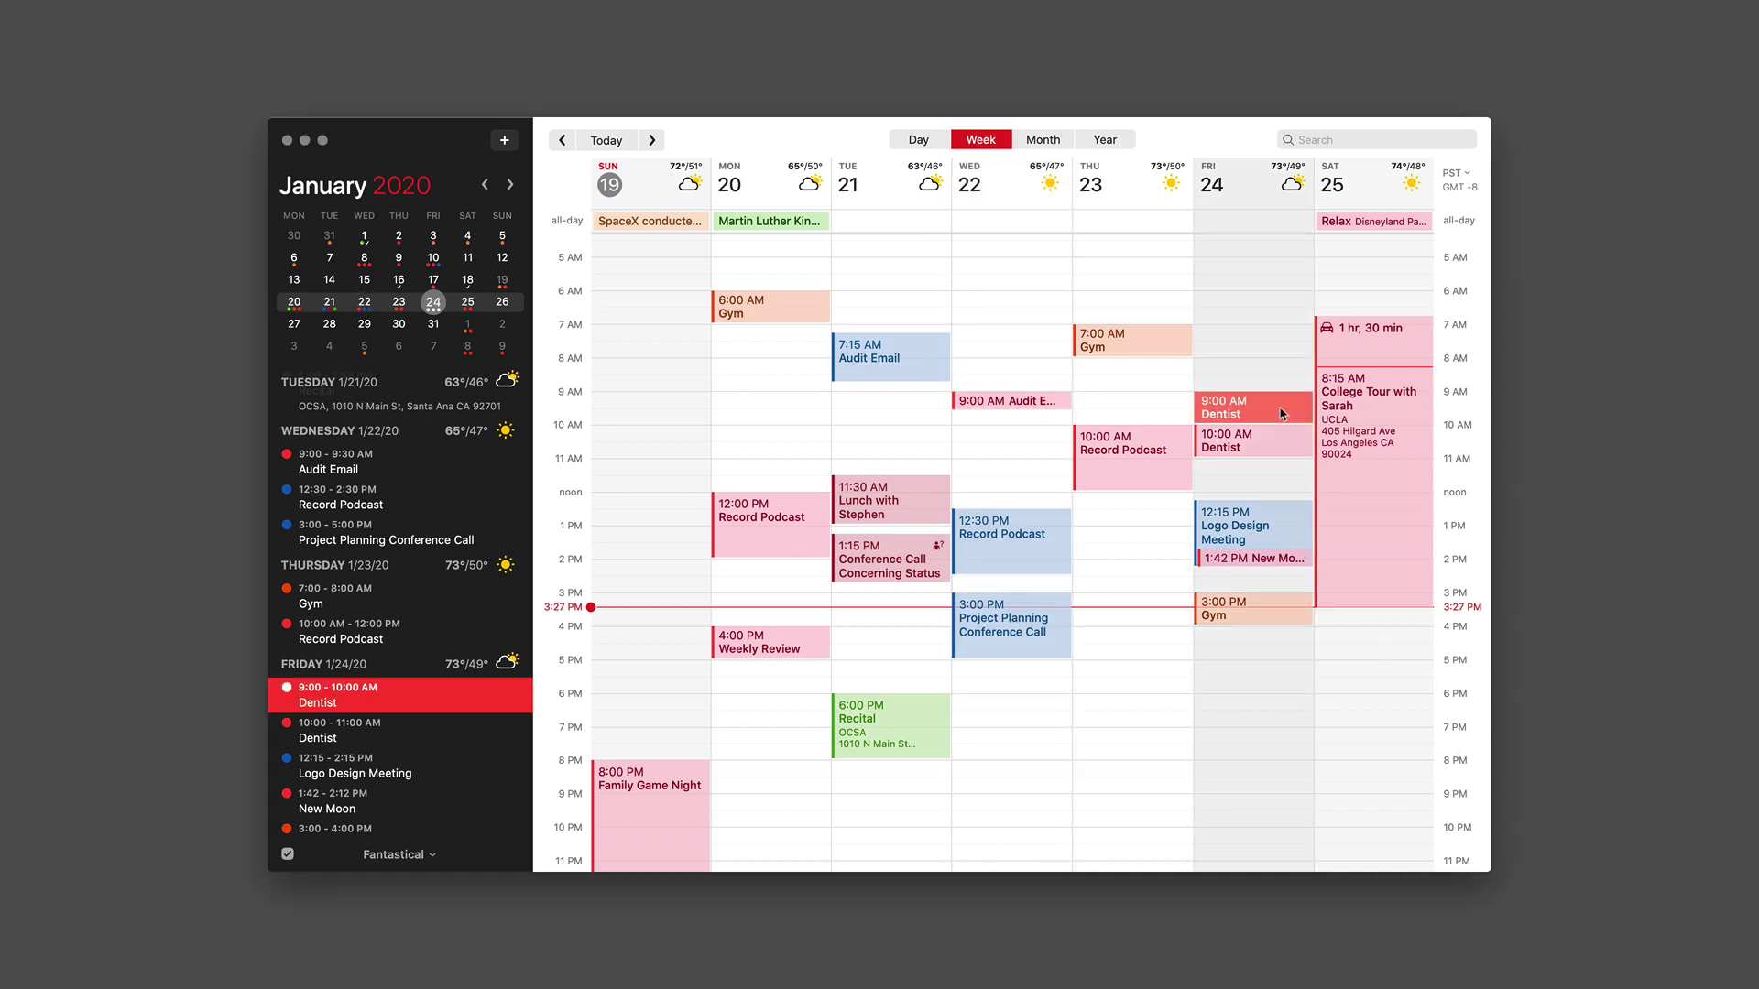
double_click(1281, 413)
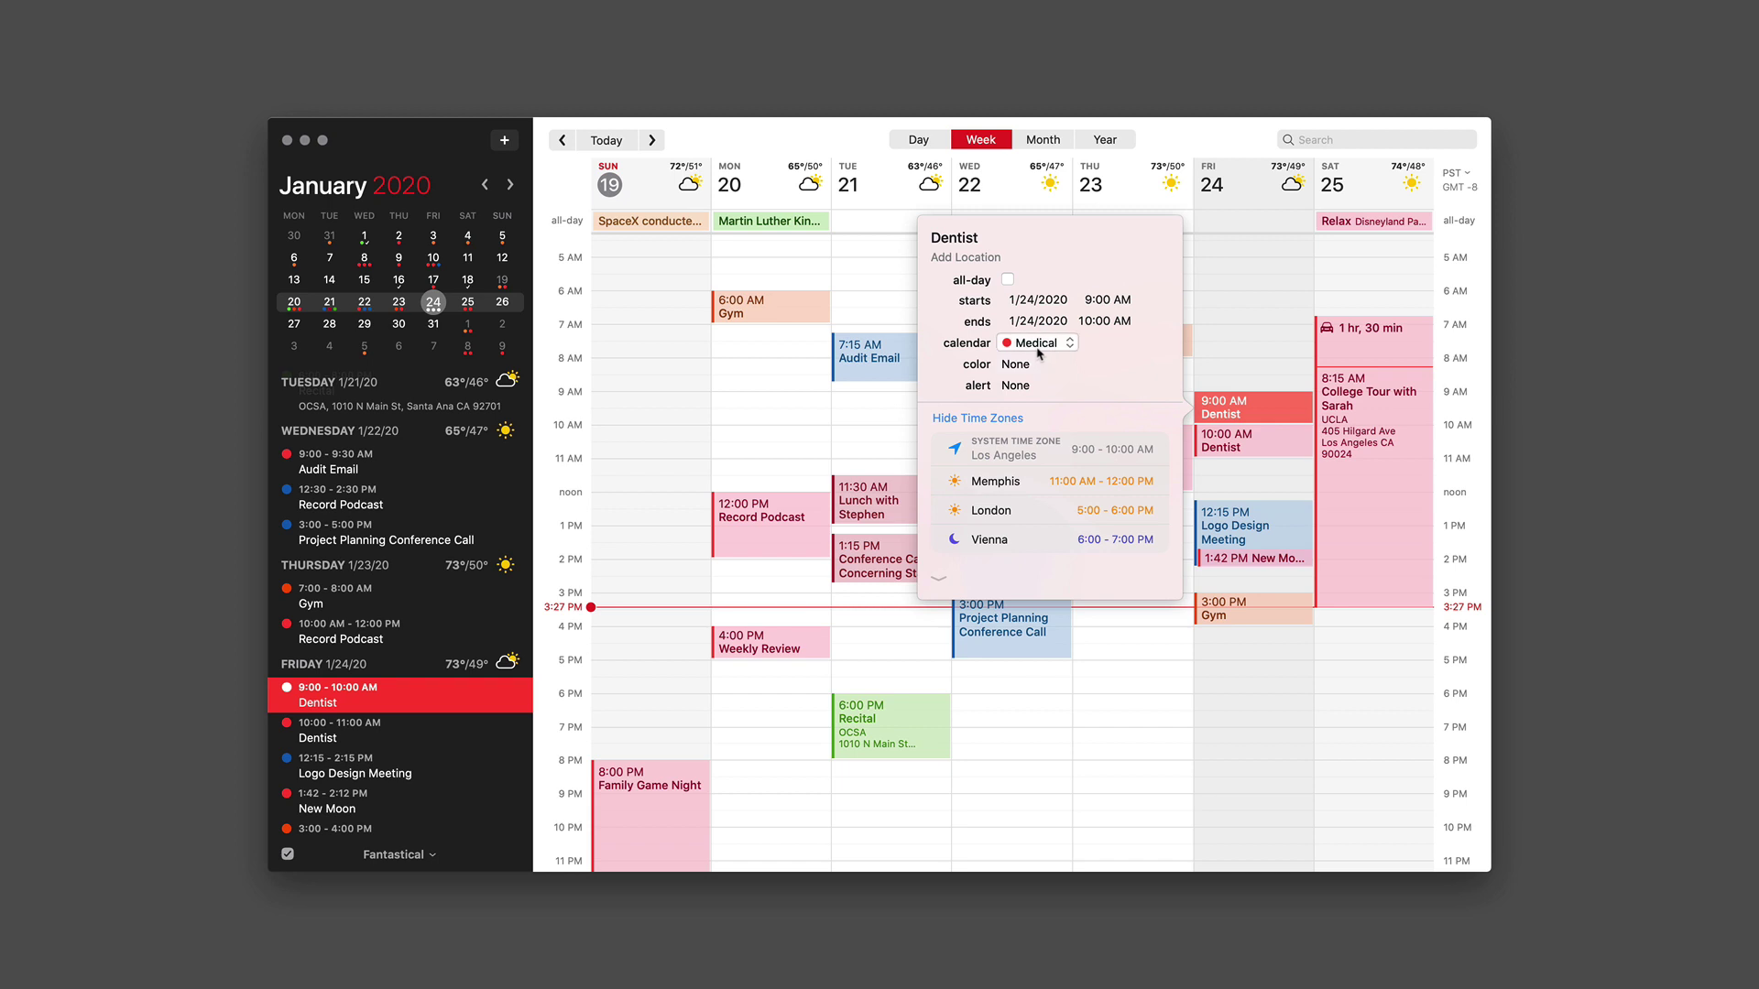
click(1253, 353)
double_click(1273, 453)
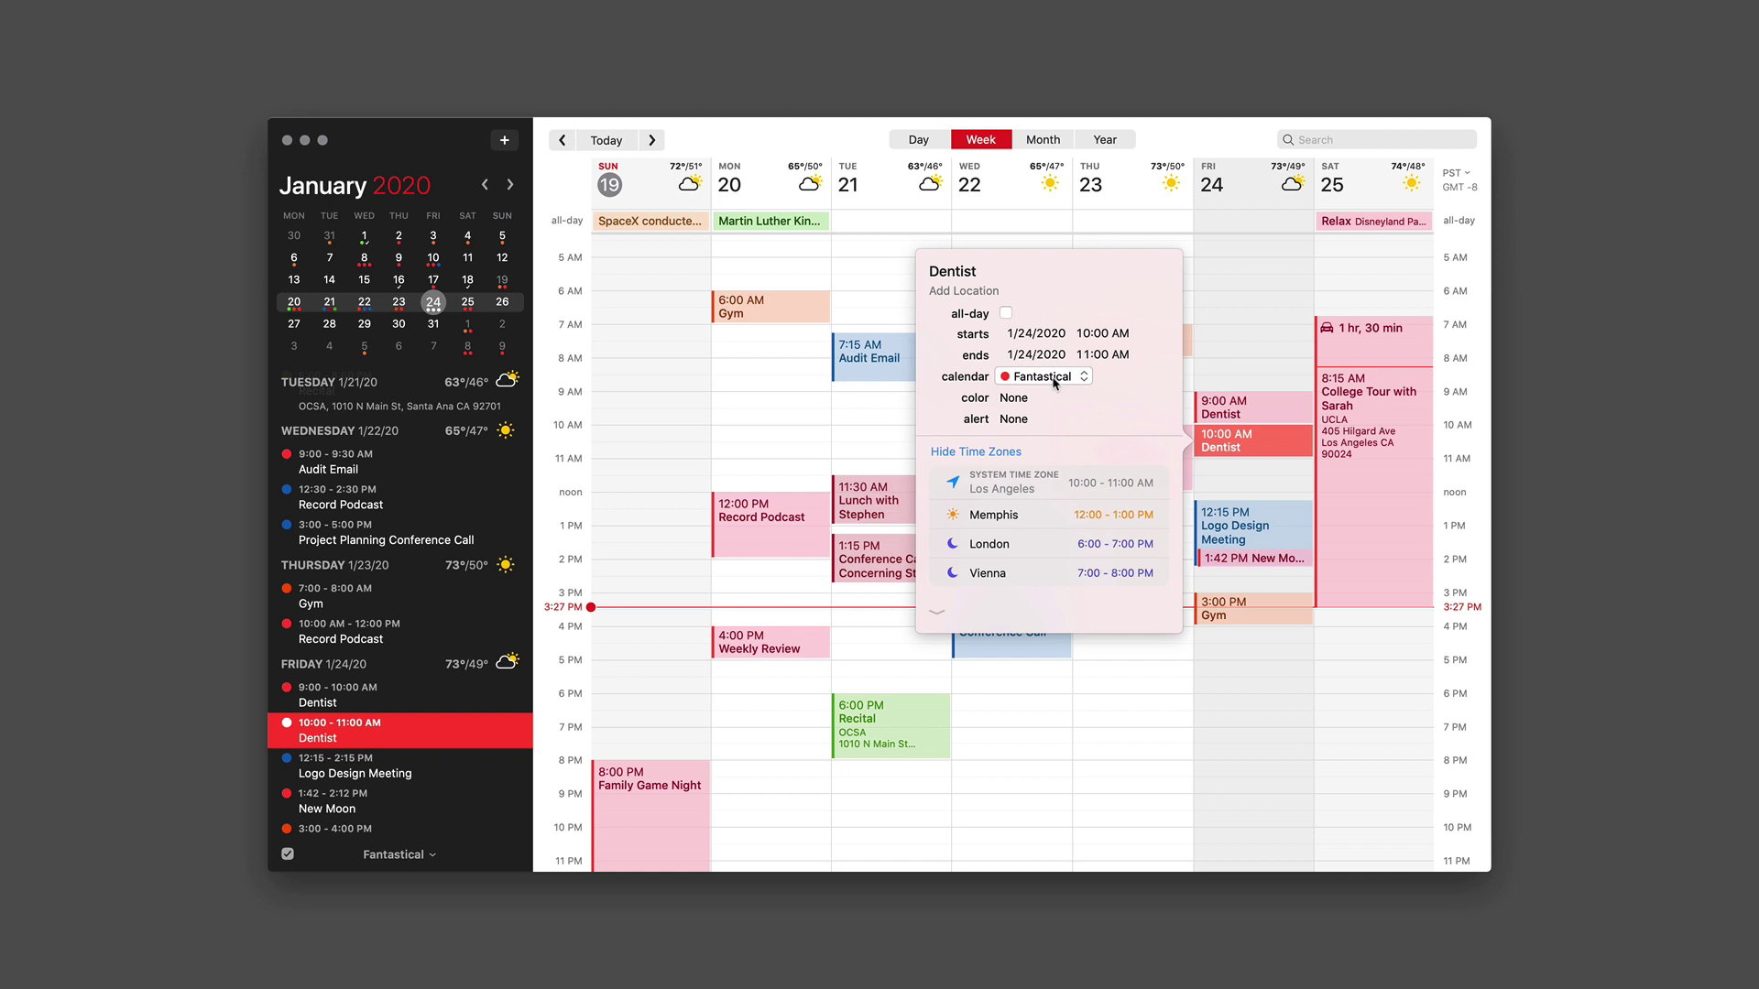
click(1280, 336)
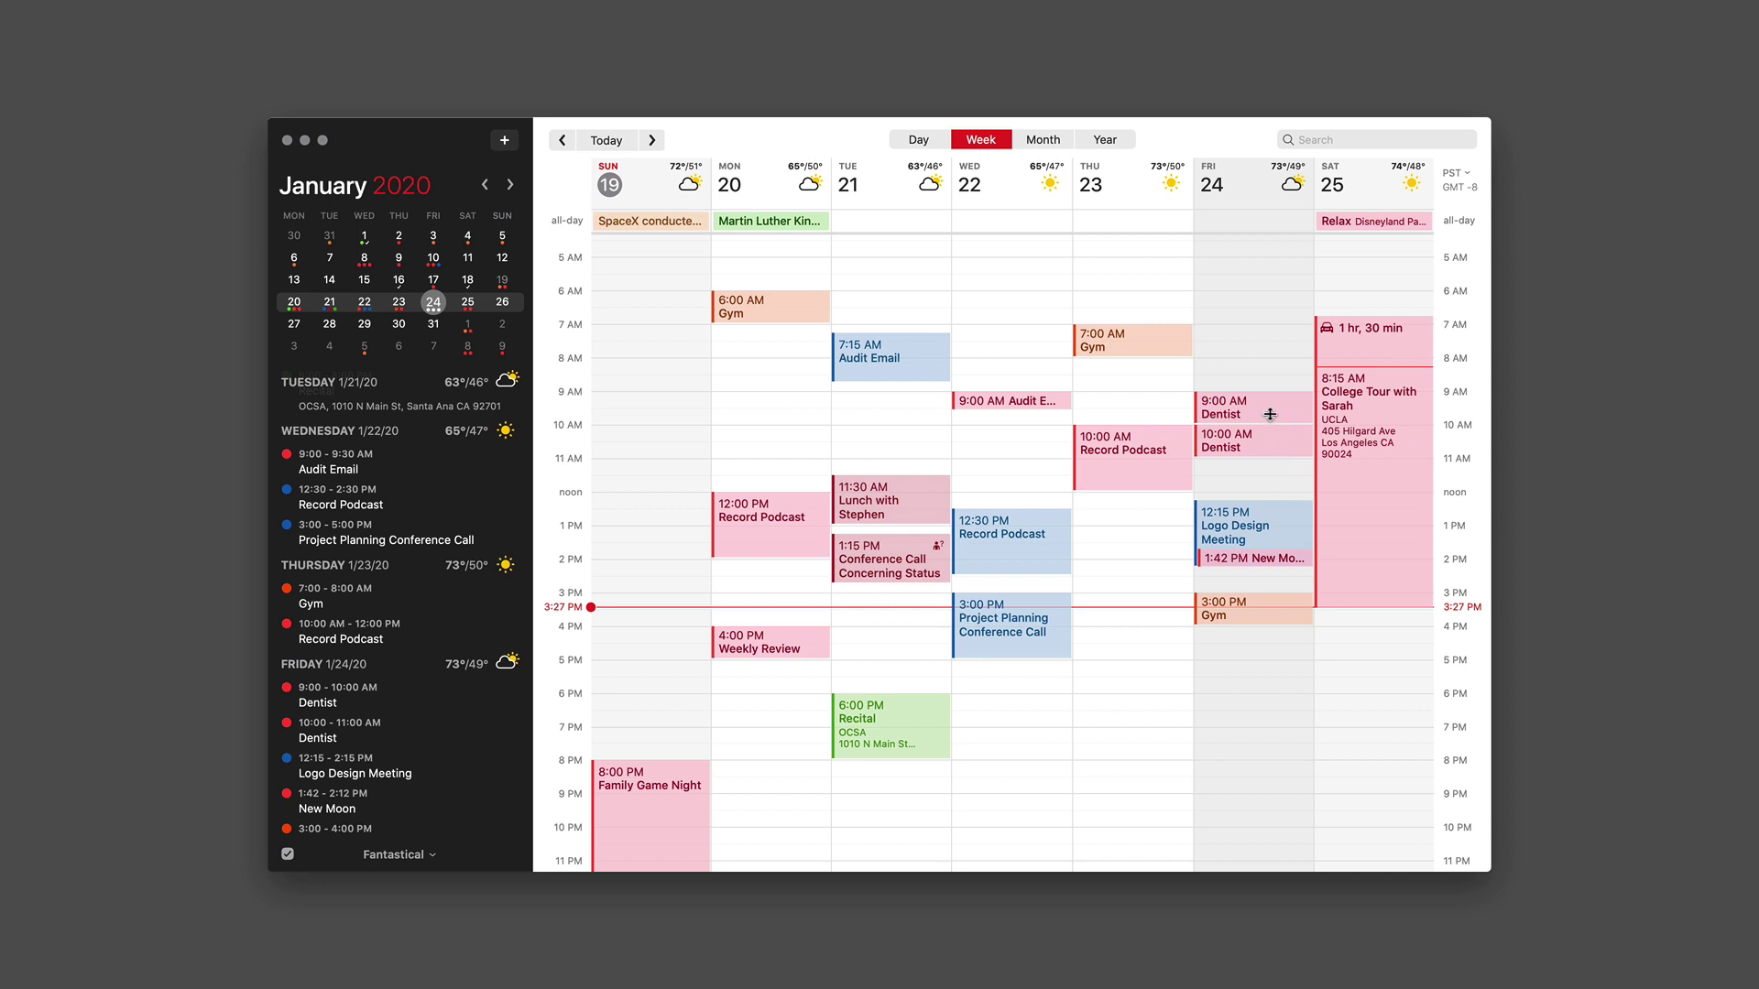
- Merge the 9 AM Dentist into the 10 AM one and view its Medical calendar version
drag(1271, 414, 1281, 454)
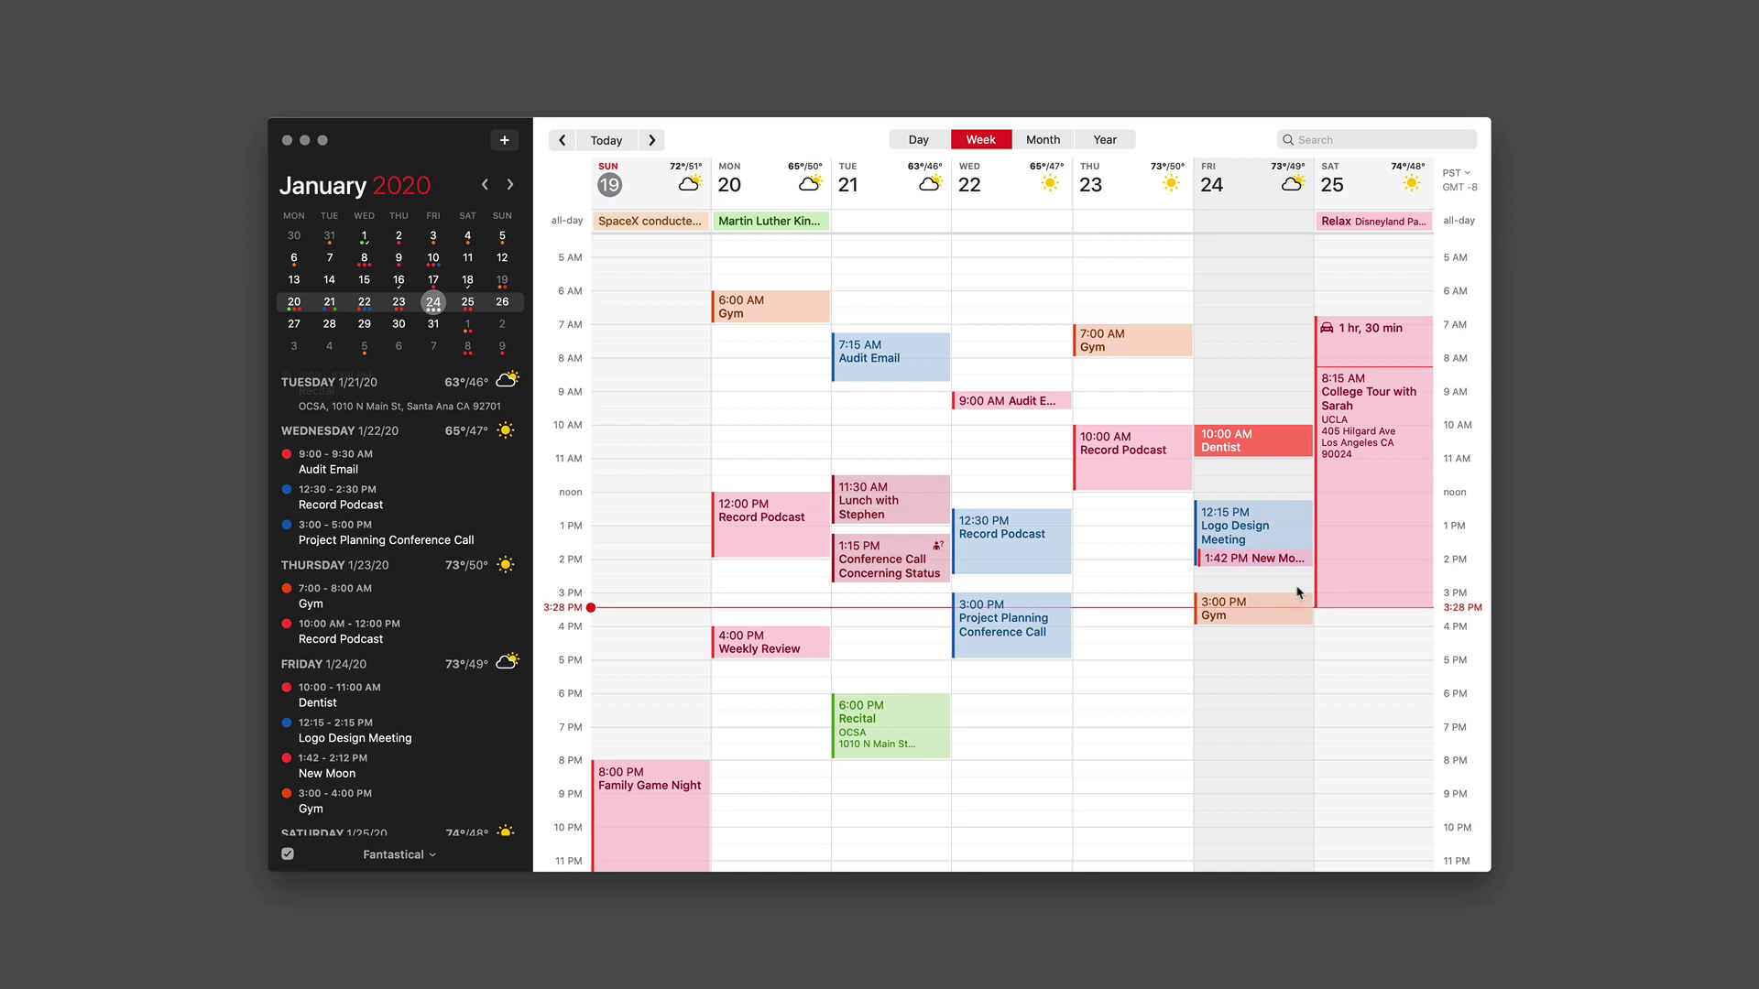
click(1260, 444)
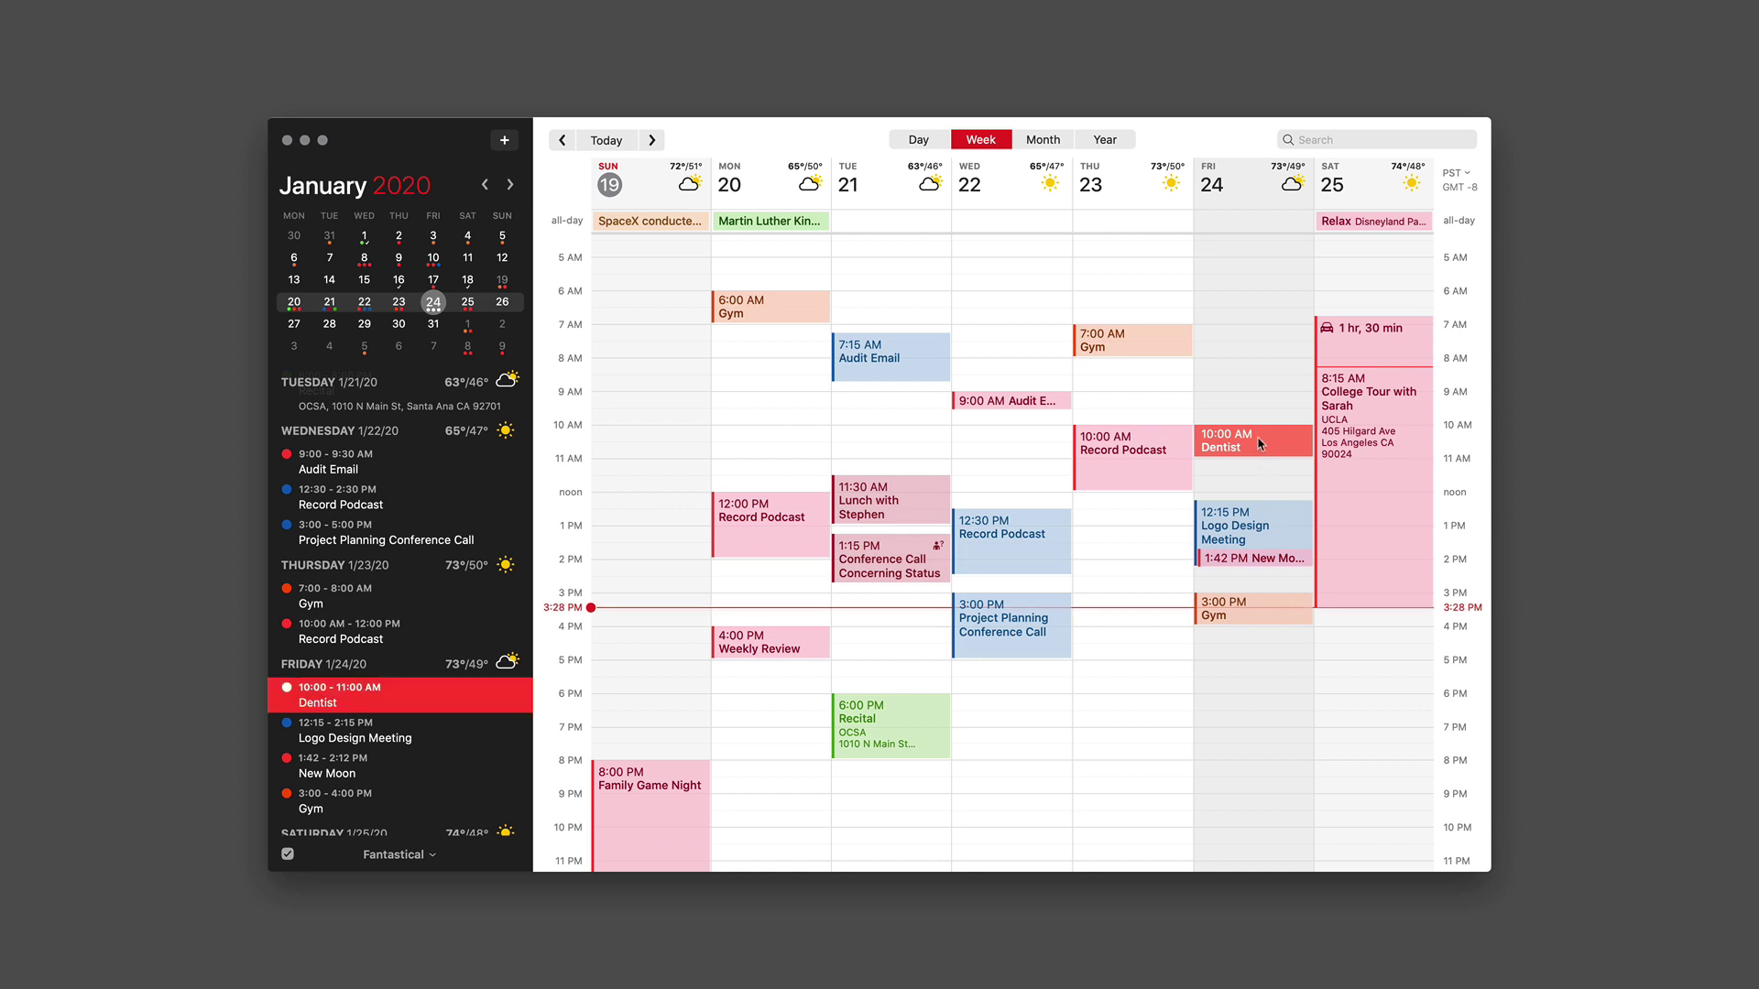
double_click(1259, 443)
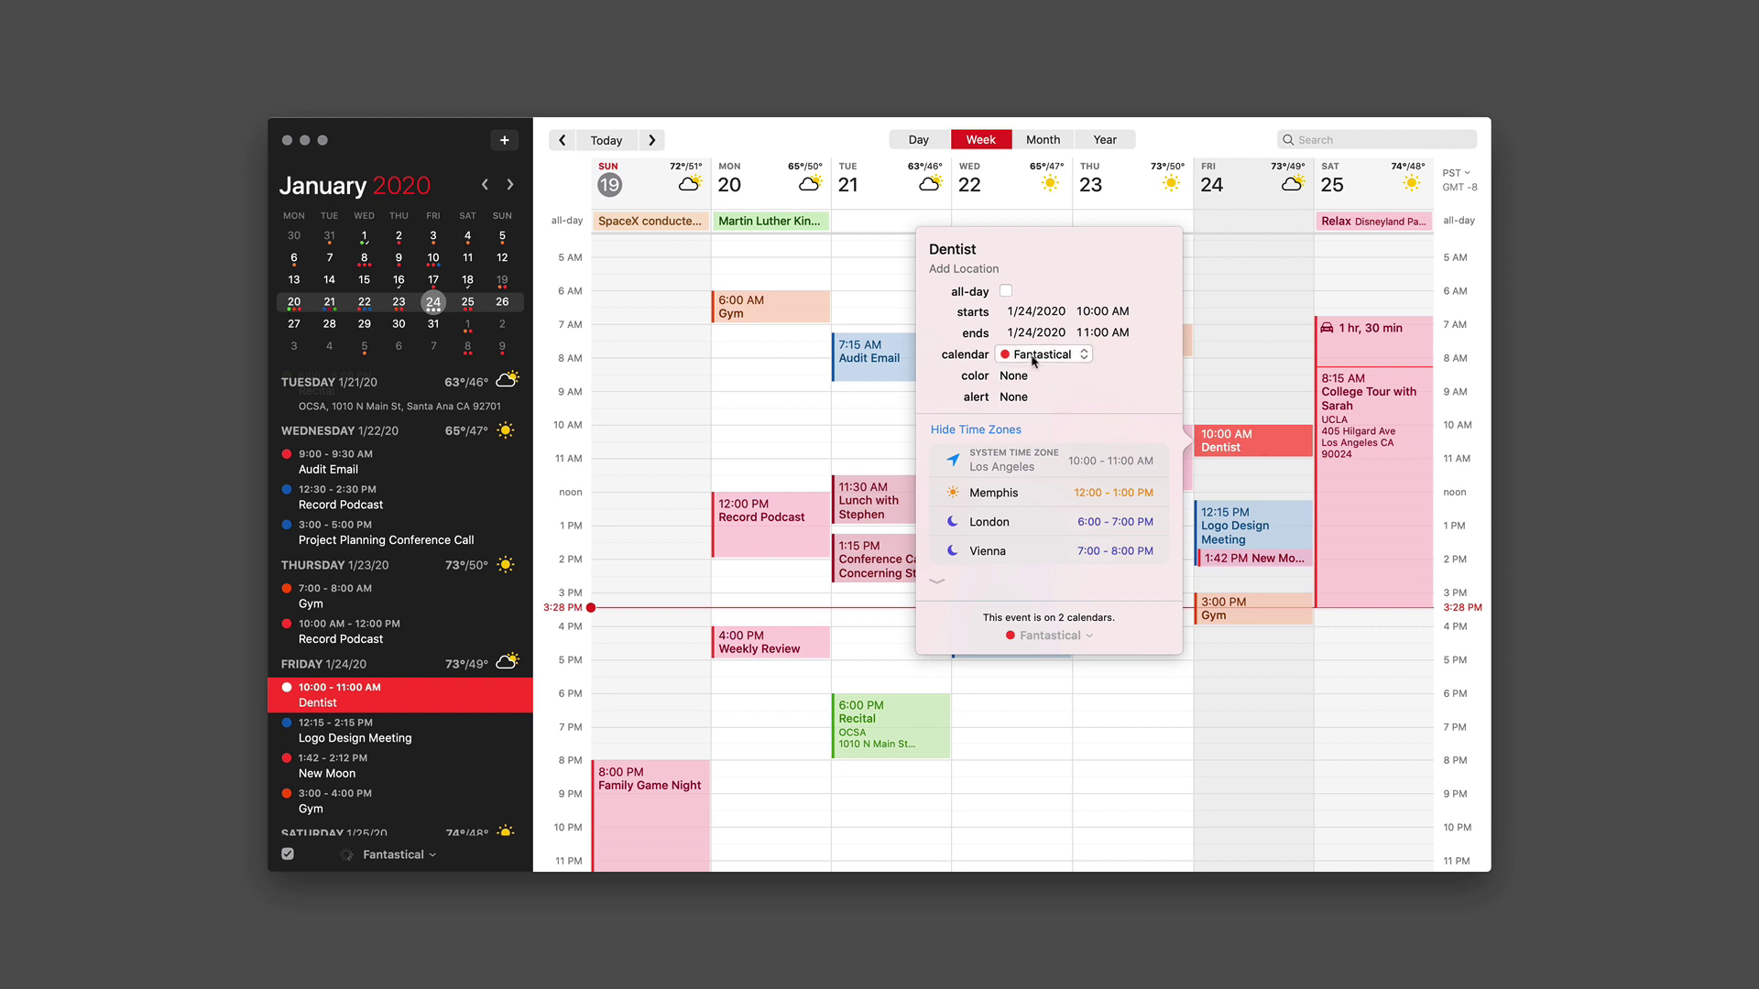
click(1092, 640)
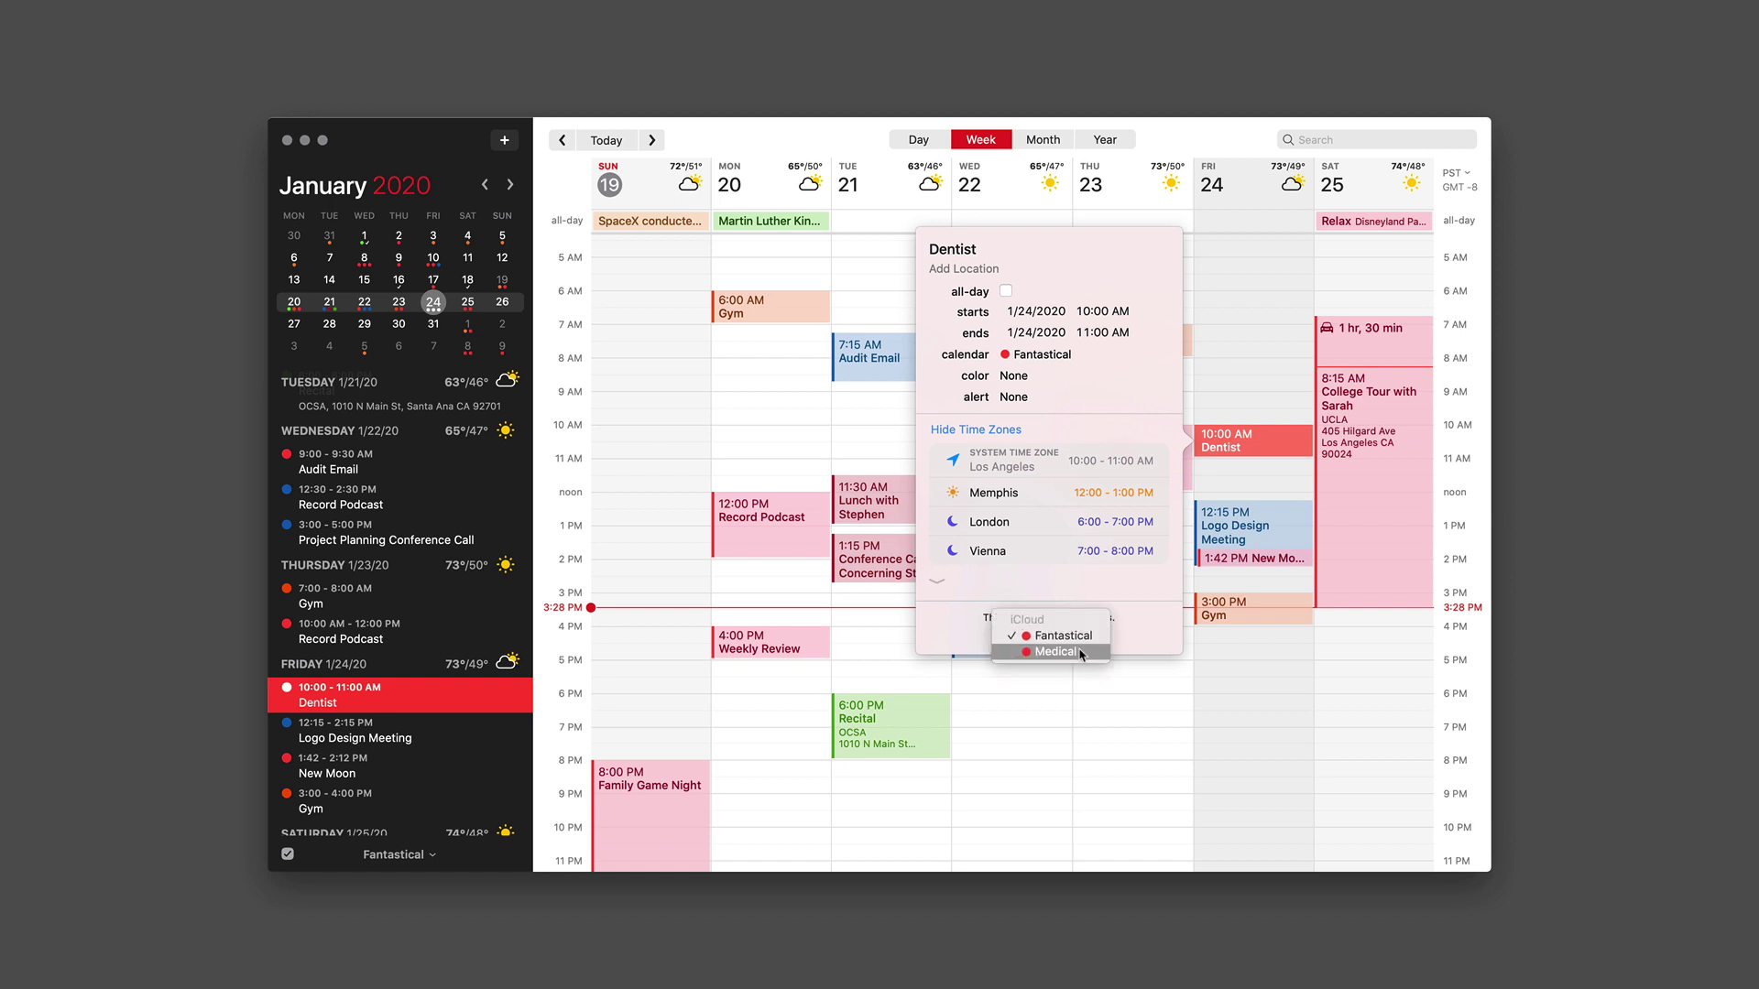
click(1082, 654)
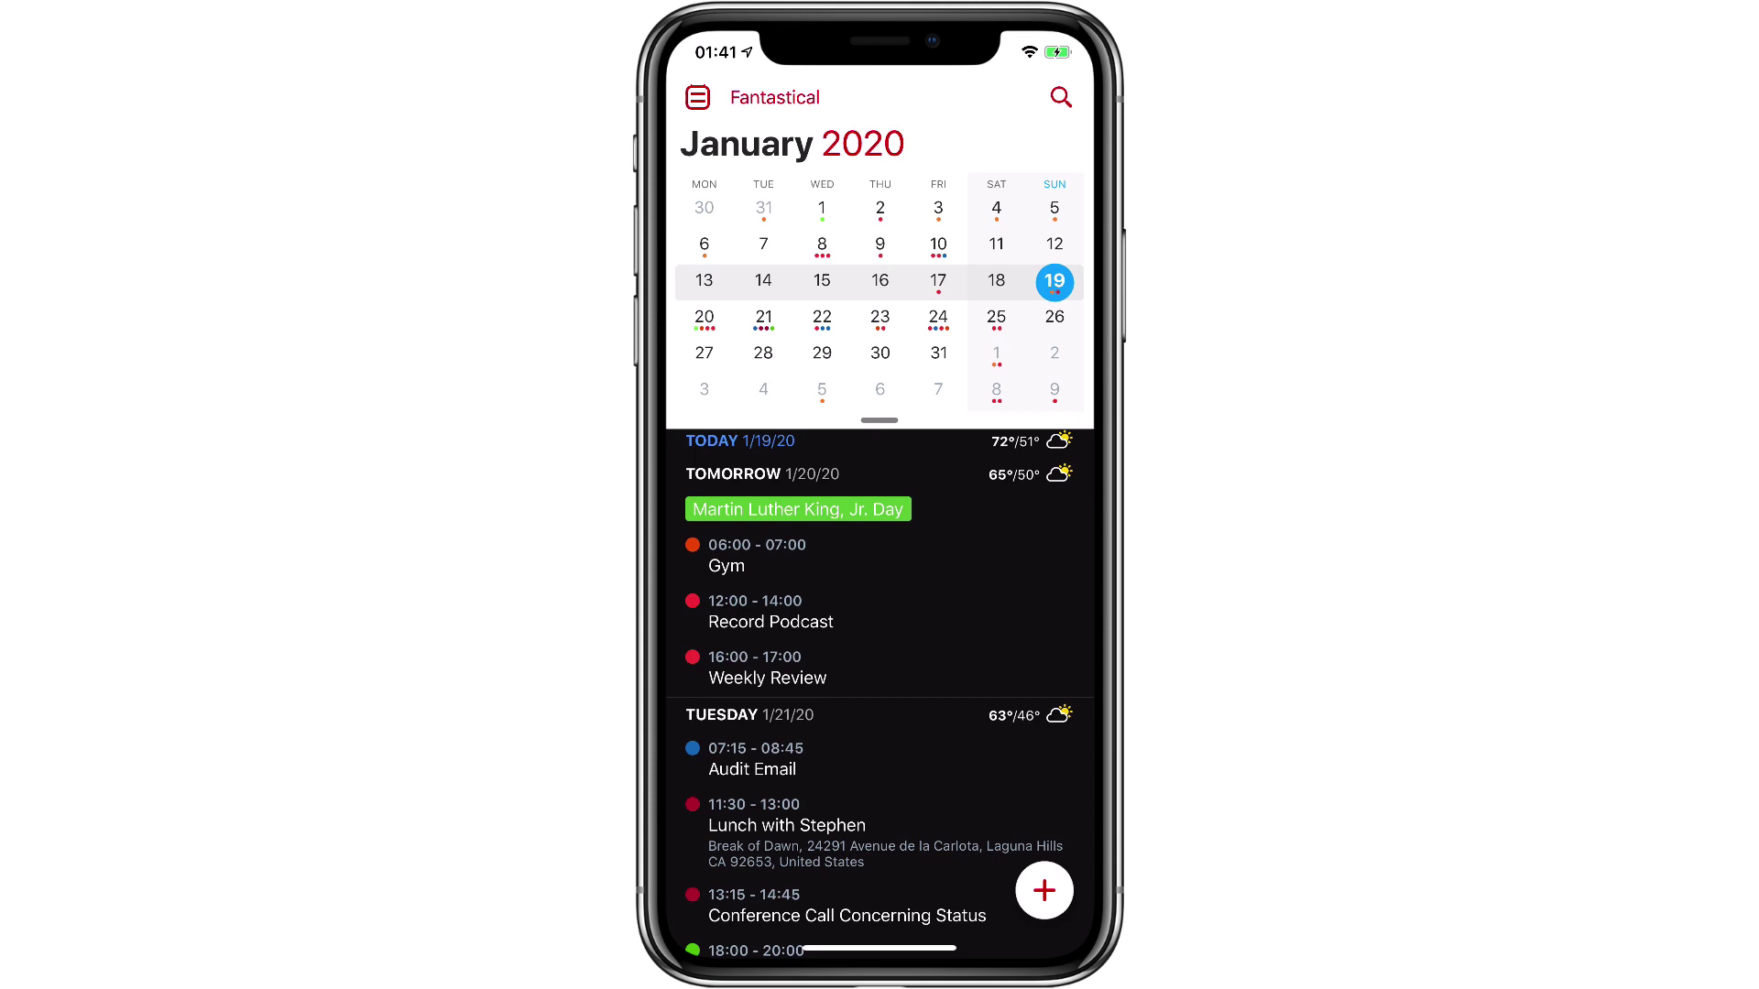
- Hide Monday's Weekly Review event from the More actions and confirm
drag(990, 668, 770, 668)
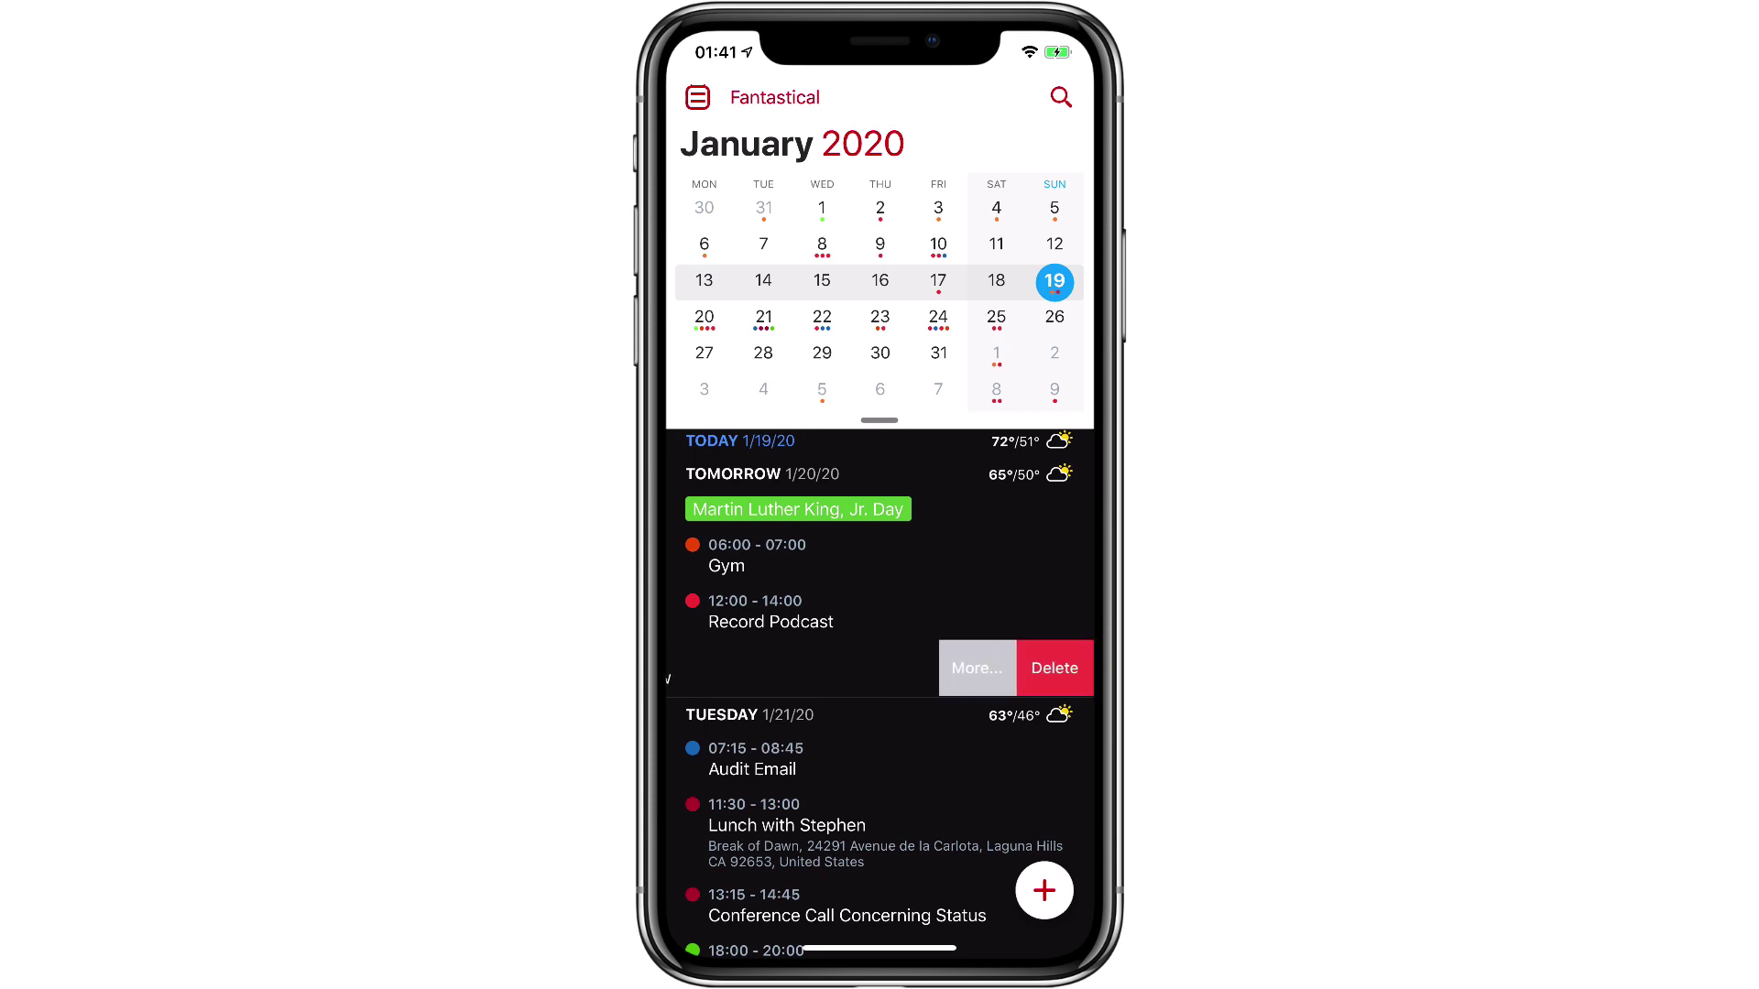
click(979, 668)
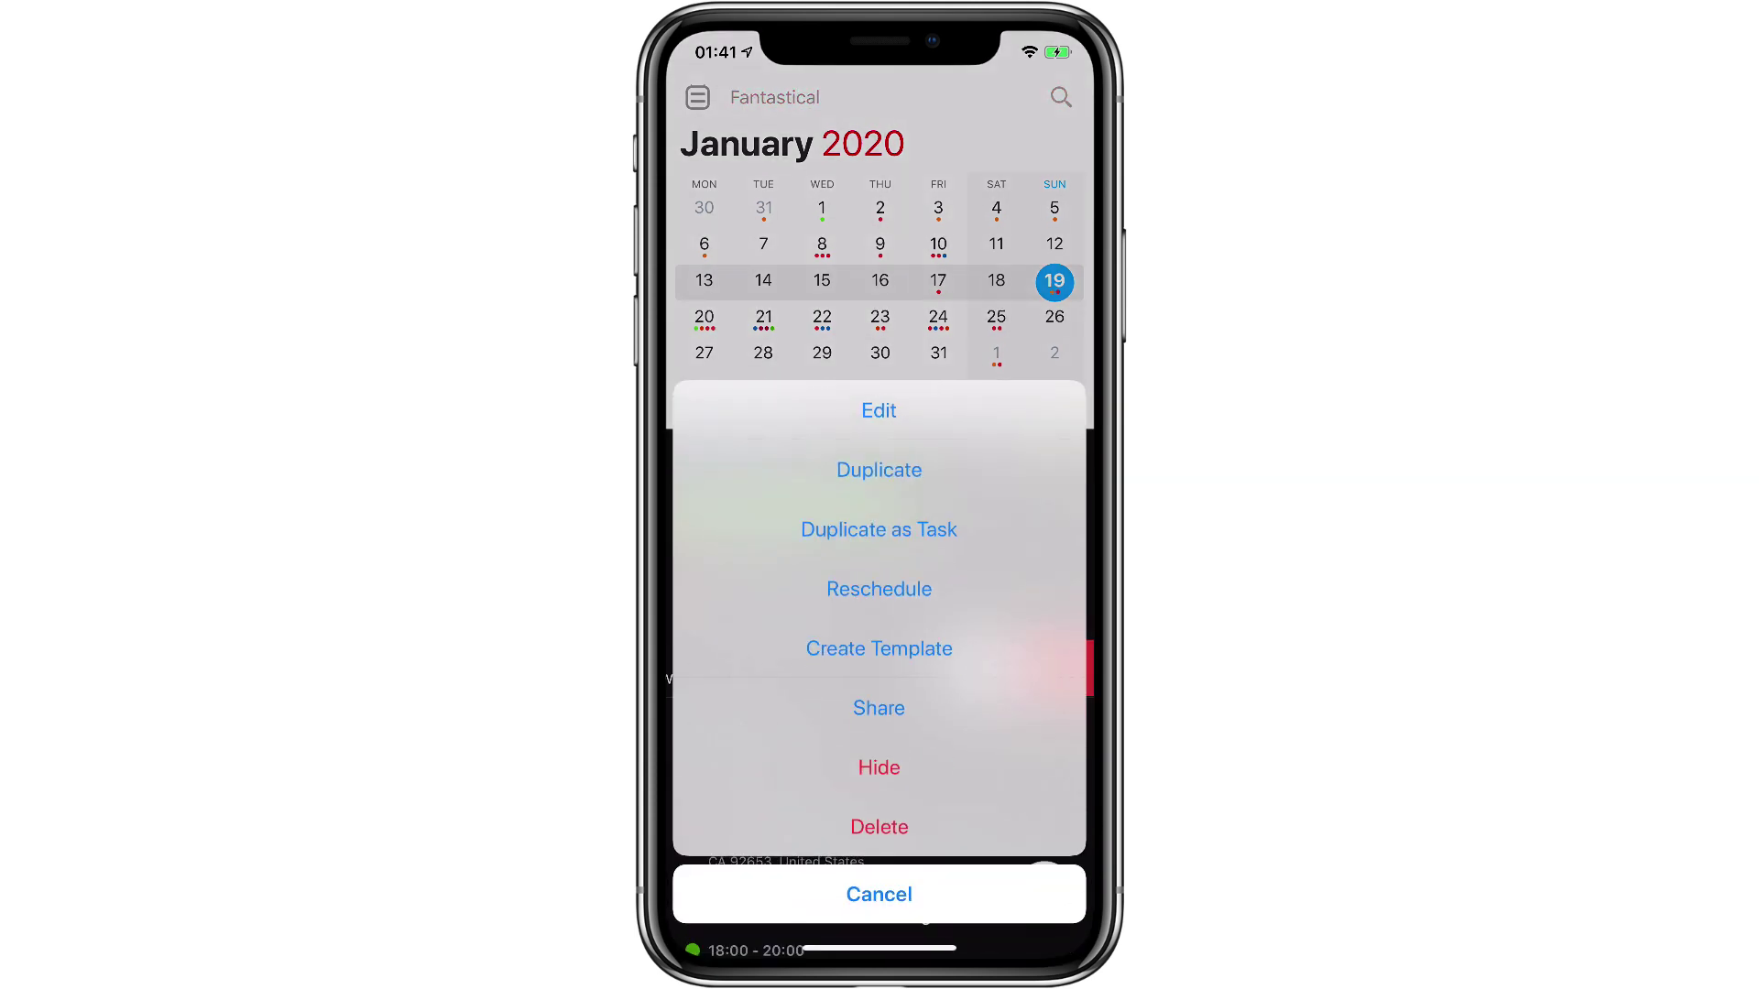
click(878, 768)
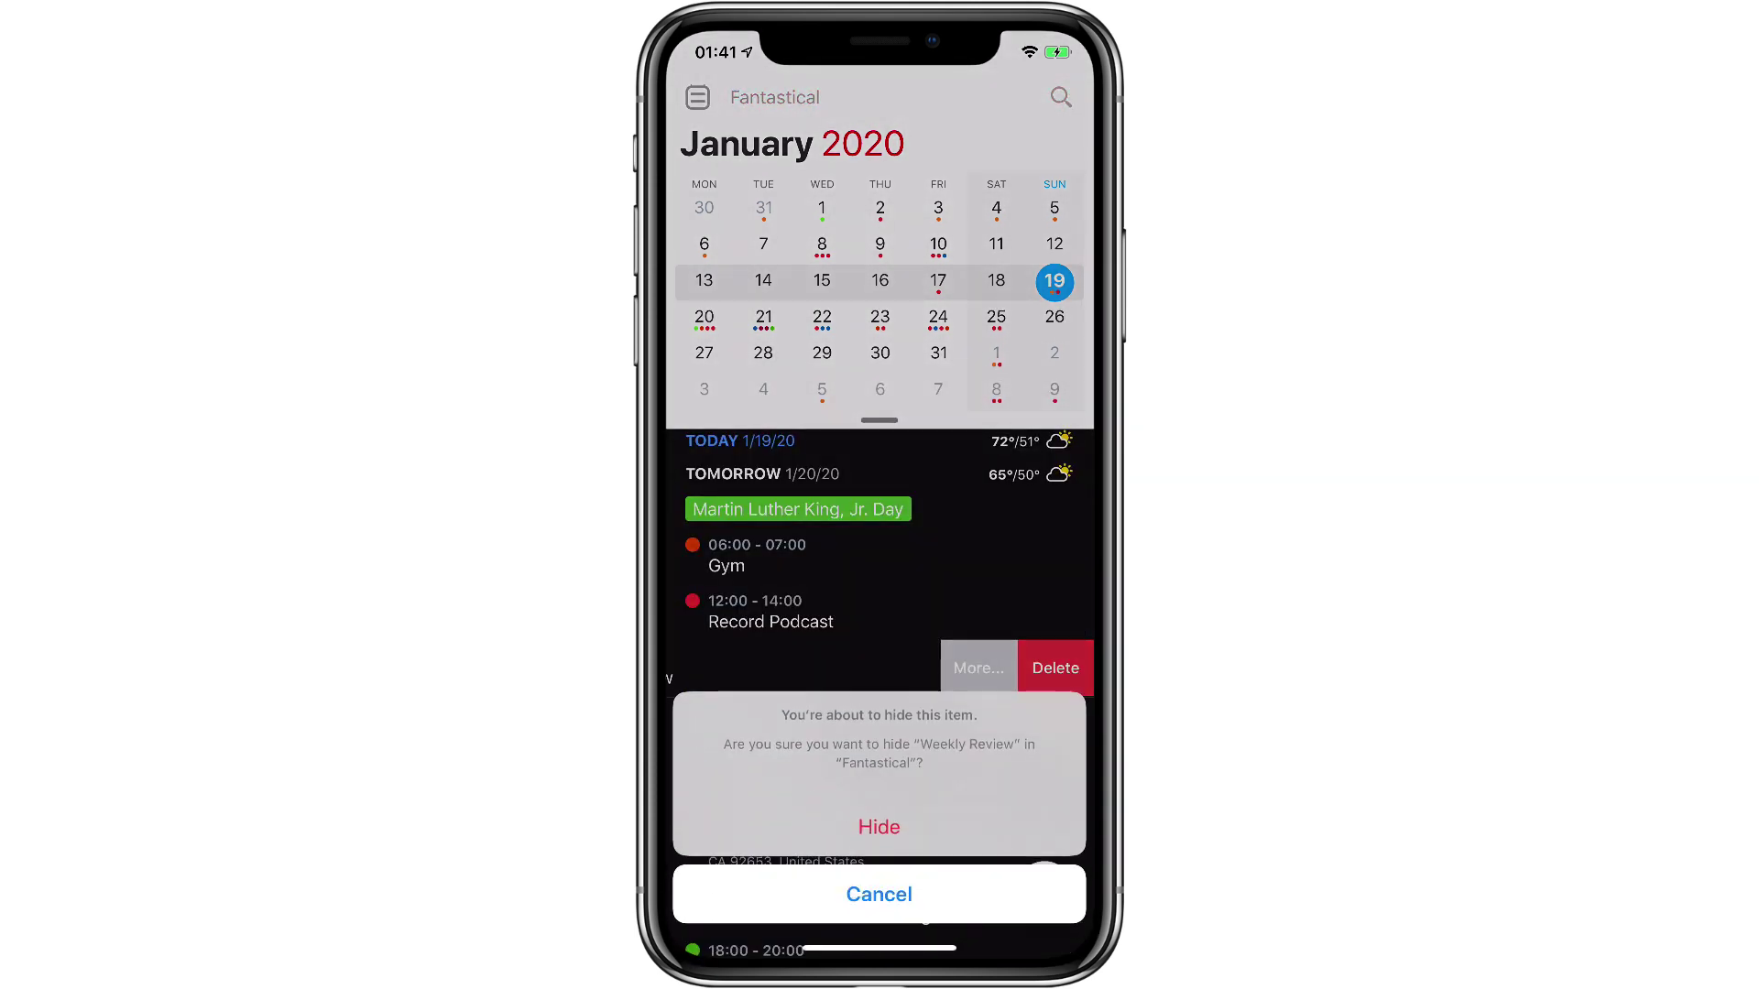
click(878, 827)
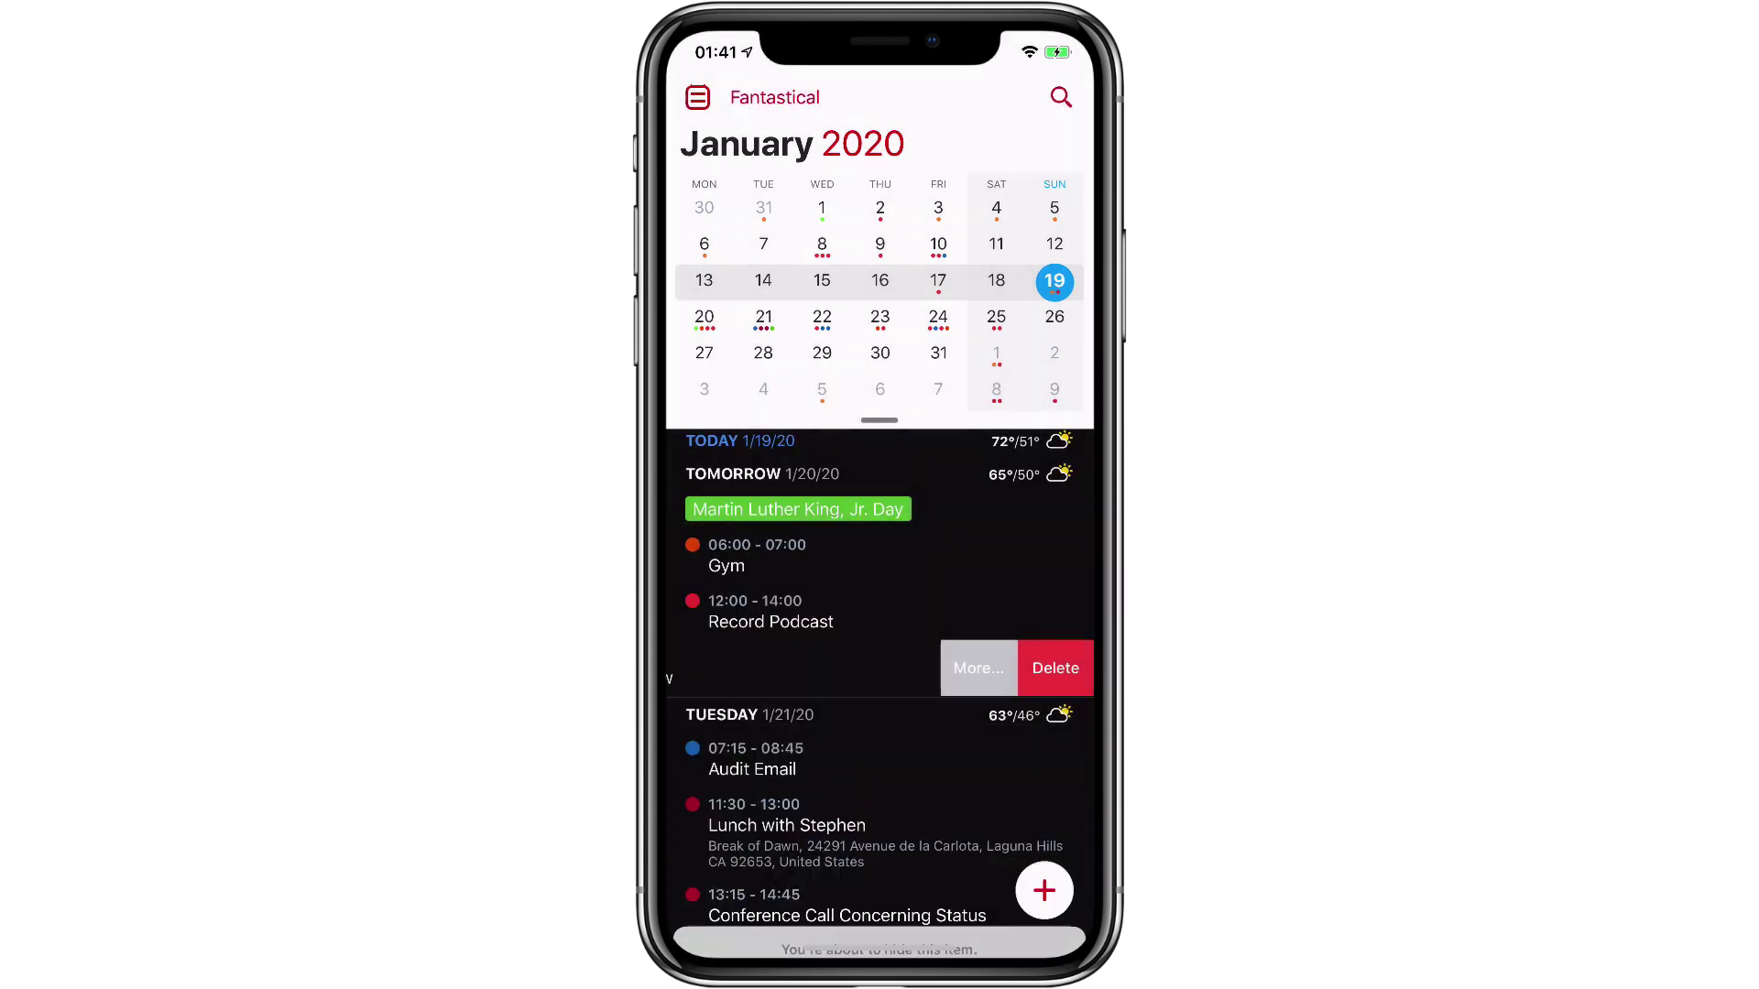